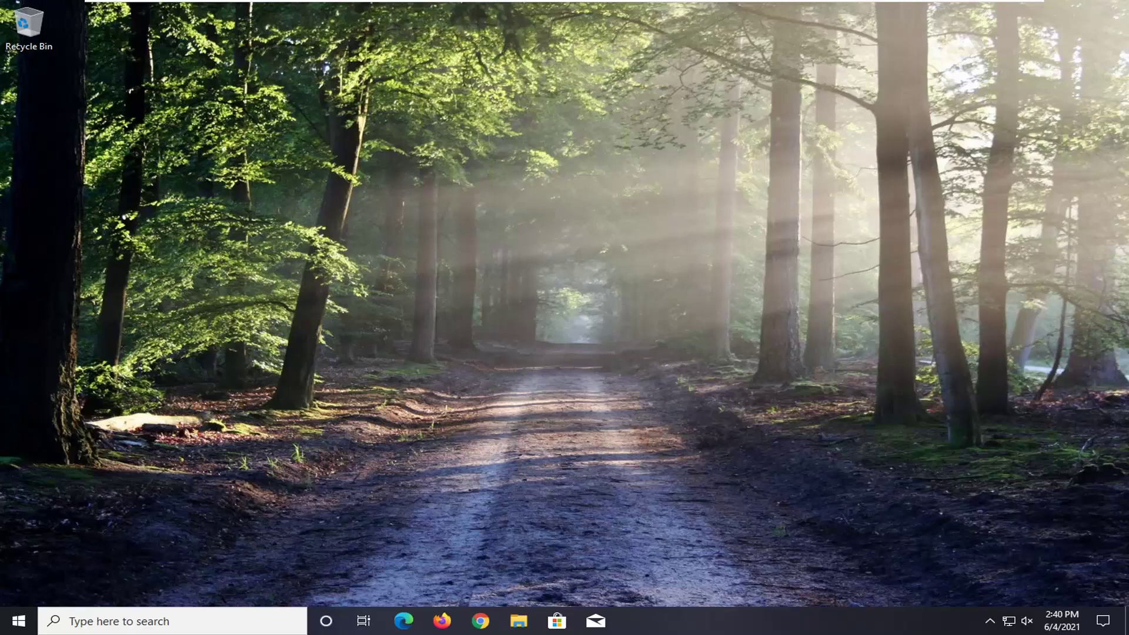
Find 'network reset' from the Start menu and open the Network reset settings page
click(16, 622)
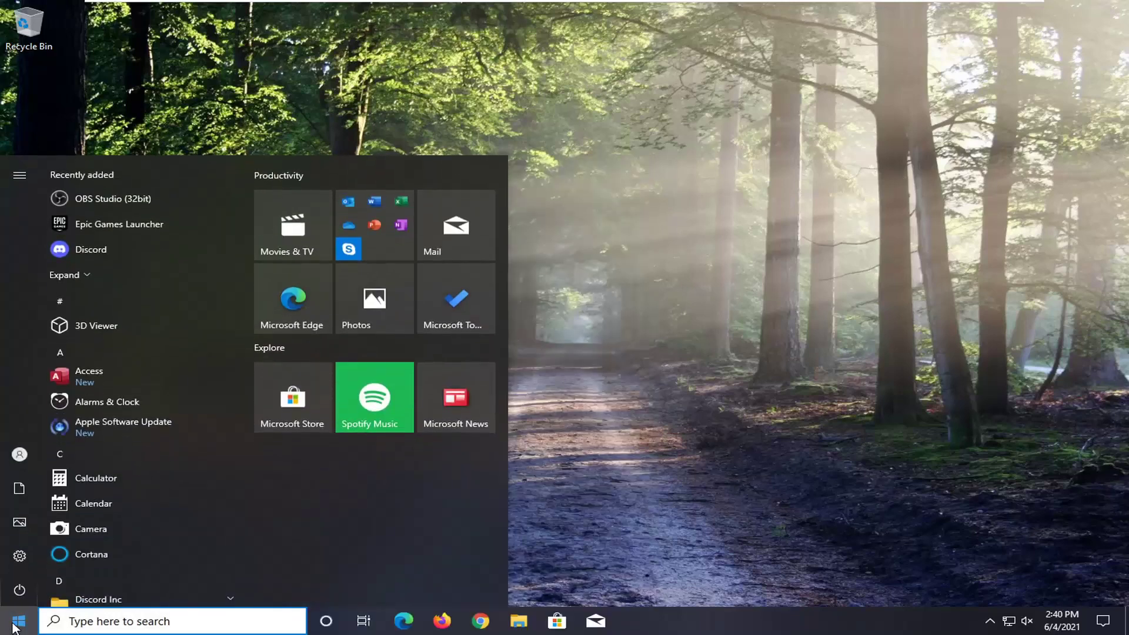
text(network r)
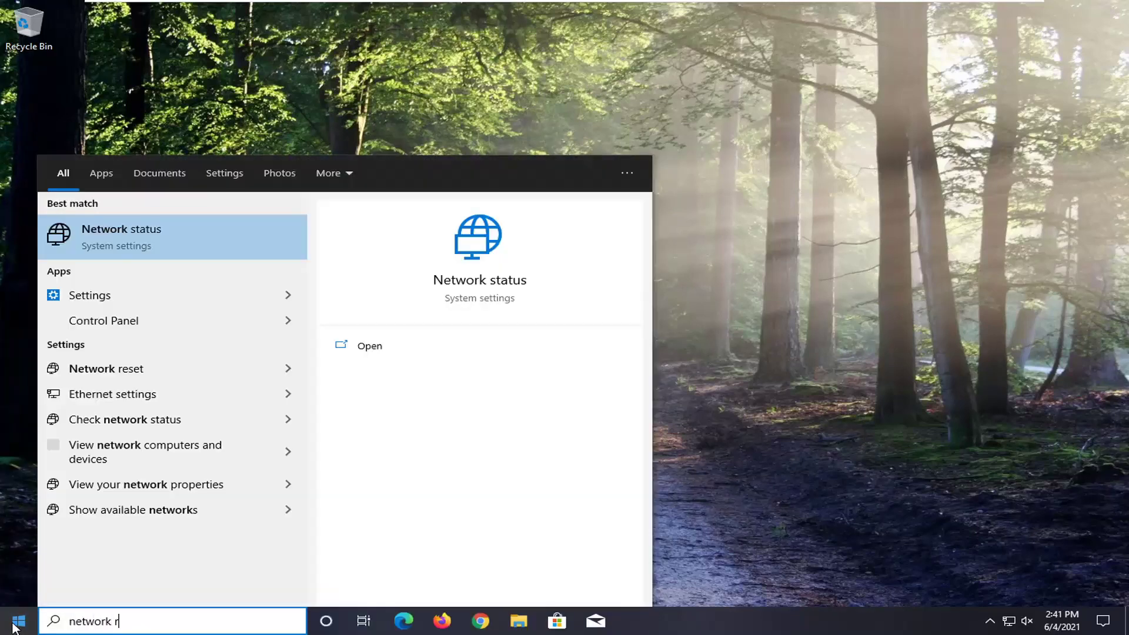
text(eset)
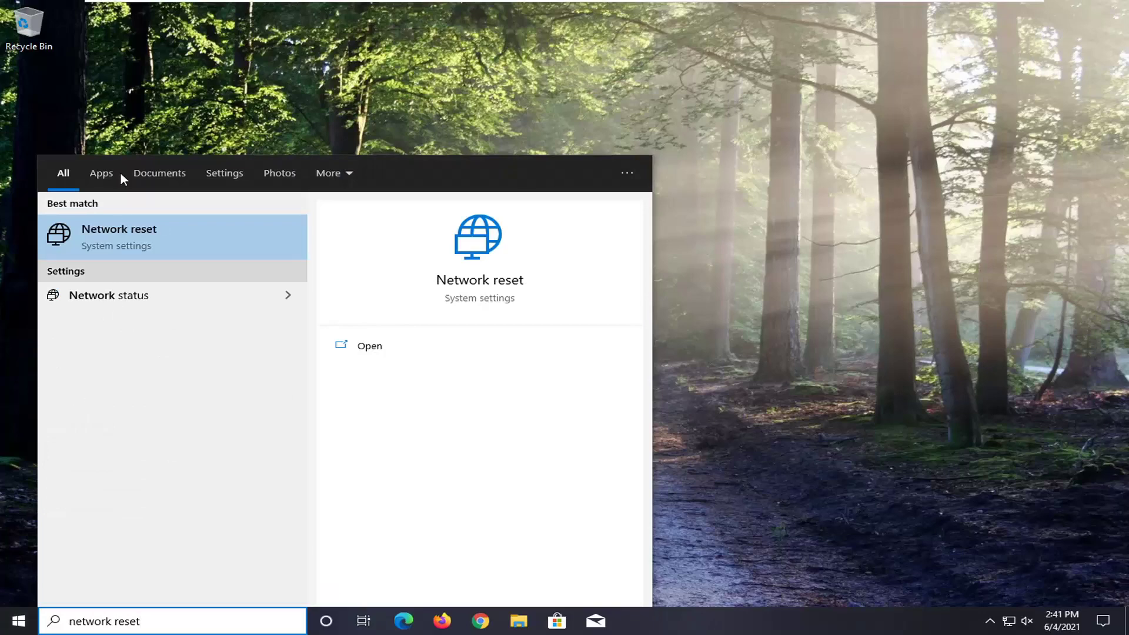
click(125, 236)
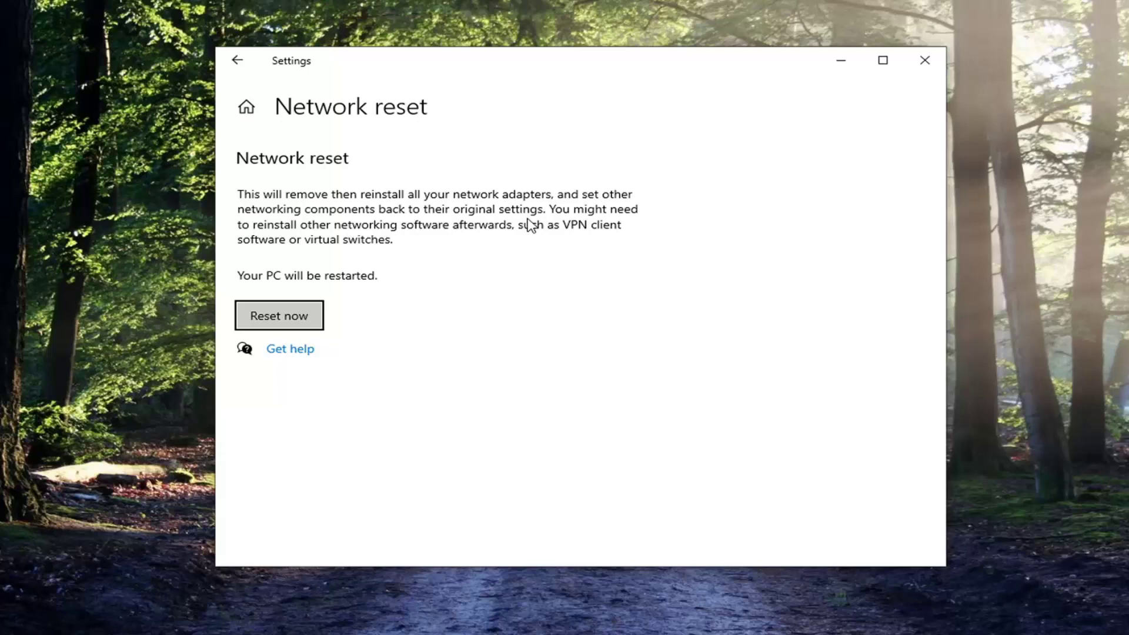
Confirm Reset now with Yes, dismiss the five-minute sign-out notice, and close Settings
click(281, 323)
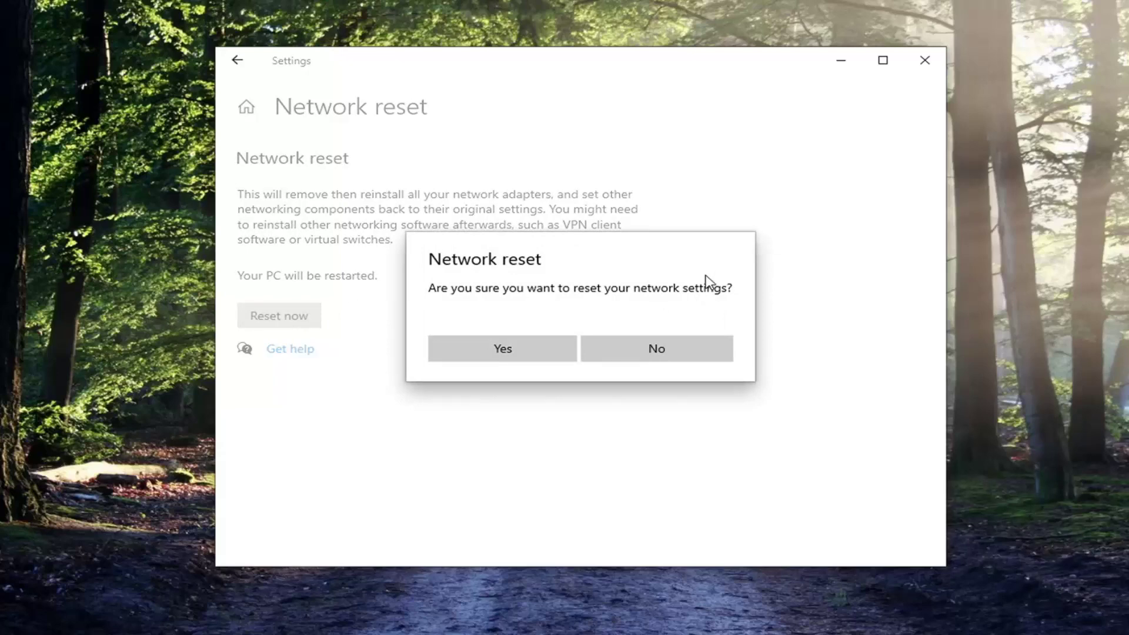
click(523, 354)
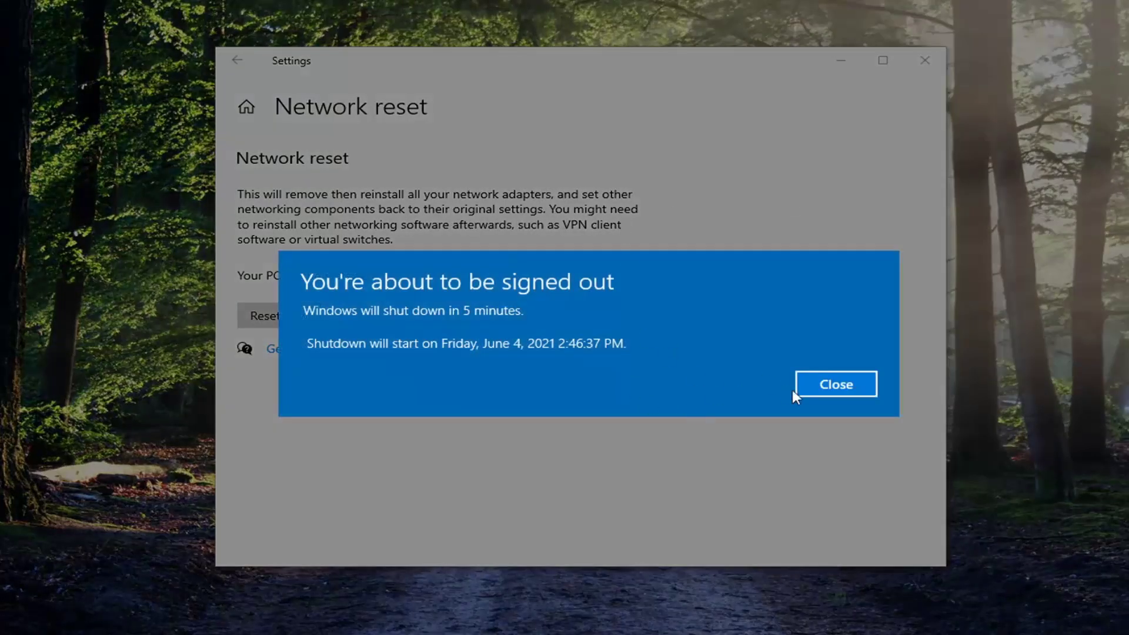
click(827, 384)
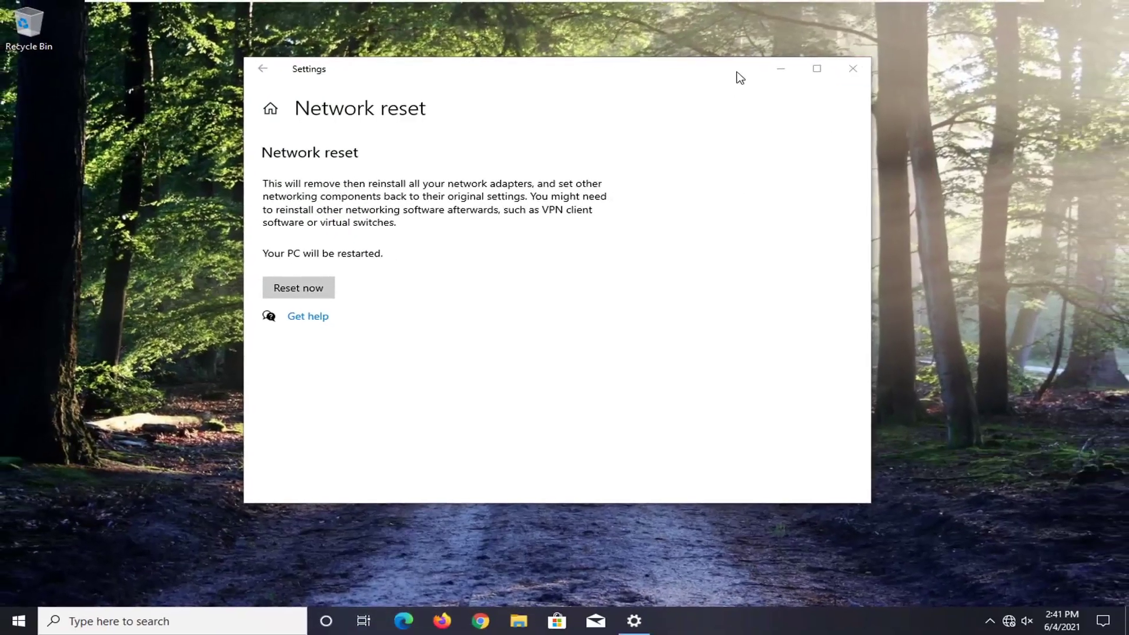
click(853, 69)
Restart the PC from the Start button's right-click menu under Shut down or sign out
right_click(18, 621)
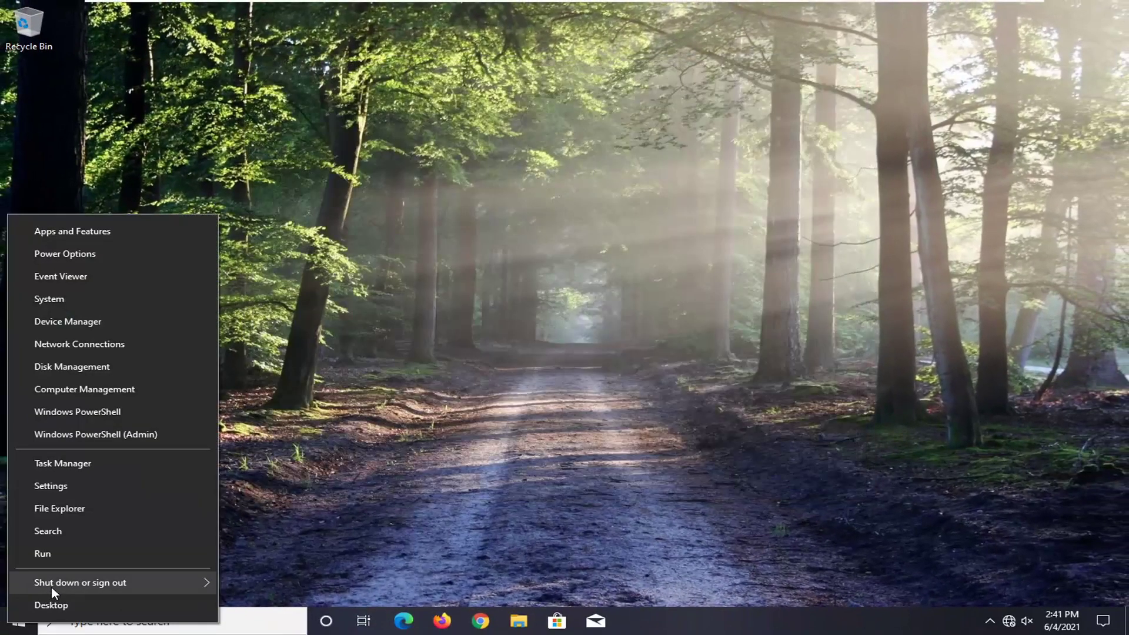
mouse_move(80, 582)
click(273, 574)
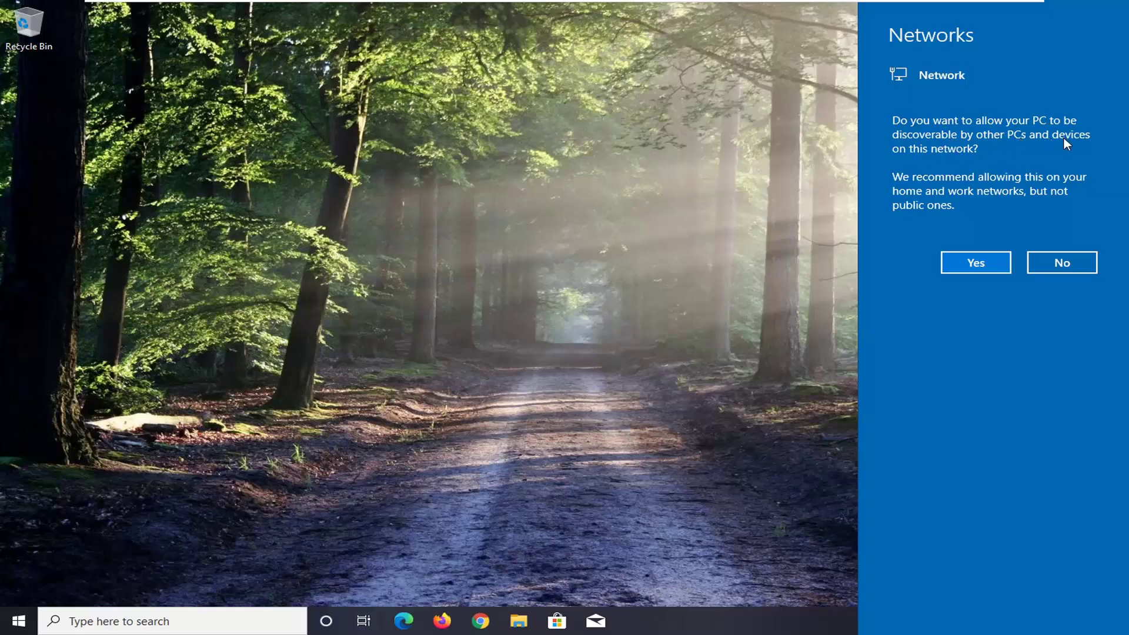
Answer No to the Networks panel prompt about making the PC discoverable
click(1036, 266)
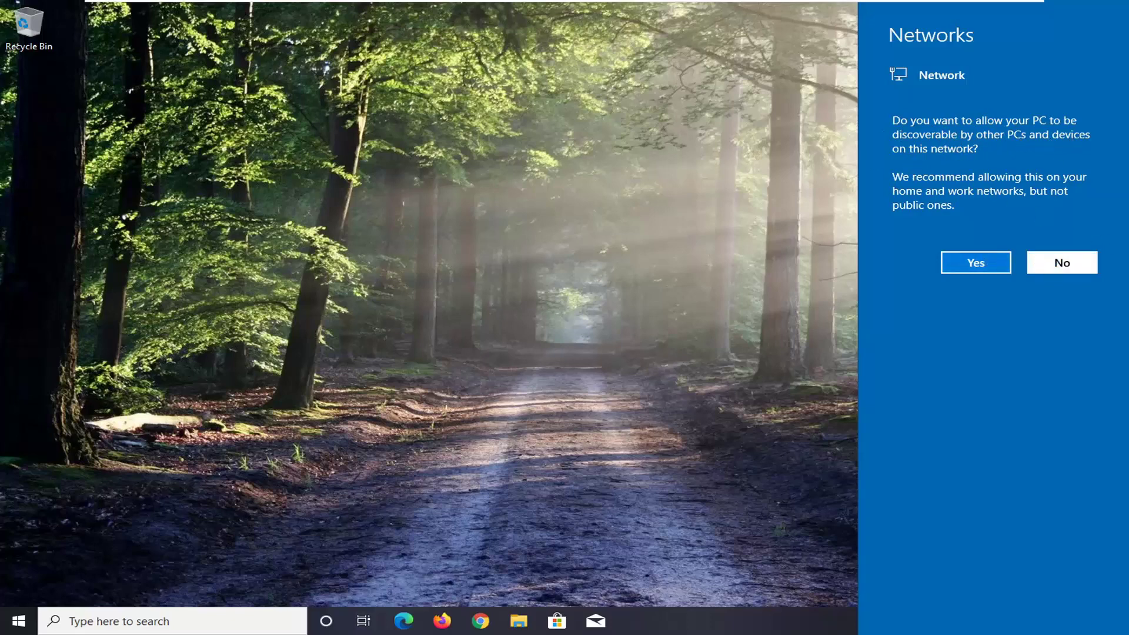